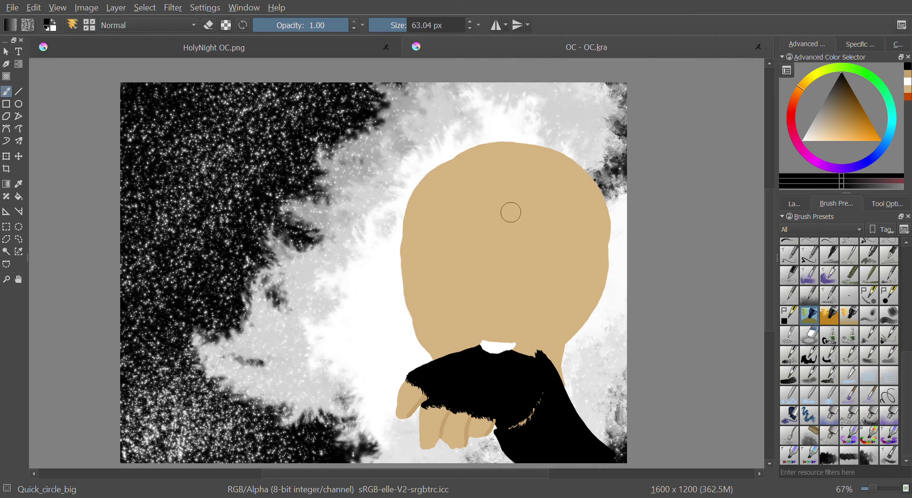
# Paint a black band of hair along the upper left outline of the head with the 63.04 px brush.
pyautogui.moveTo(514, 146)
pyautogui.mouseDown()
pyautogui.moveTo(459, 144)
pyautogui.moveTo(458, 161)
pyautogui.moveTo(437, 152)
pyautogui.moveTo(452, 161)
pyautogui.moveTo(467, 144)
pyautogui.moveTo(393, 197)
pyautogui.mouseUp()
pyautogui.moveTo(475, 152)
pyautogui.mouseDown()
pyautogui.moveTo(430, 173)
pyautogui.moveTo(419, 206)
pyautogui.moveTo(391, 227)
pyautogui.moveTo(393, 271)
pyautogui.mouseUp()
pyautogui.moveTo(449, 172)
pyautogui.mouseDown()
pyautogui.moveTo(454, 195)
pyautogui.moveTo(417, 278)
pyautogui.mouseUp()
pyautogui.moveTo(525, 194); pyautogui.dragTo(493, 244)
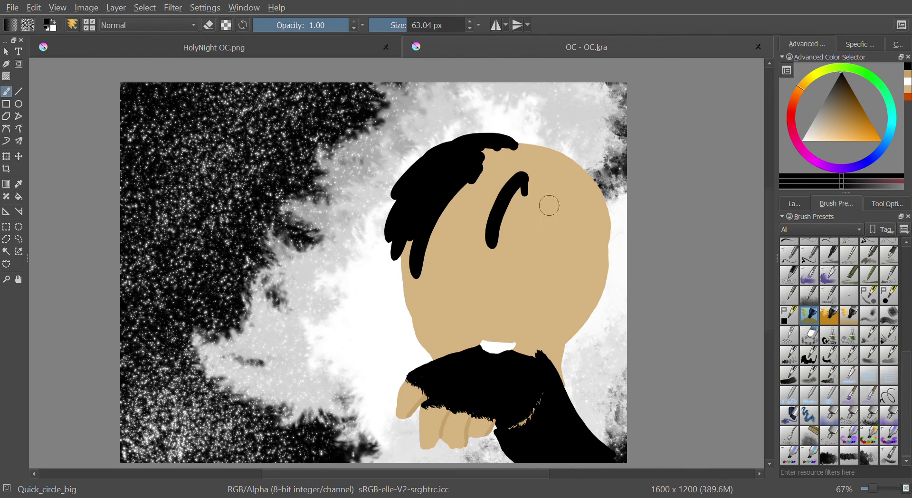
pyautogui.hotkey('ctrl', 'z')
pyautogui.hotkey('ctrl', 'z')
pyautogui.hotkey('ctrl', 'z')
pyautogui.hotkey('ctrl', 'z')
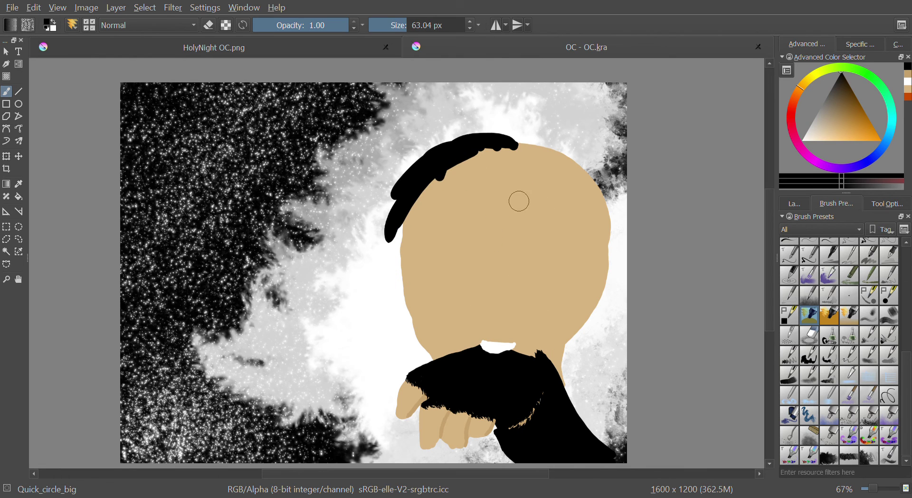
# Paint black hair across the crown and forehead and down the right side of the head.
pyautogui.moveTo(546, 178)
pyautogui.mouseDown()
pyautogui.moveTo(466, 213)
pyautogui.moveTo(468, 193)
pyautogui.moveTo(427, 213)
pyautogui.moveTo(471, 169)
pyautogui.moveTo(481, 176)
pyautogui.moveTo(417, 200)
pyautogui.mouseUp()
pyautogui.moveTo(561, 180)
pyautogui.mouseDown()
pyautogui.moveTo(496, 179)
pyautogui.moveTo(540, 140)
pyautogui.moveTo(530, 172)
pyautogui.moveTo(560, 182)
pyautogui.moveTo(600, 170)
pyautogui.moveTo(610, 180)
pyautogui.moveTo(596, 193)
pyautogui.moveTo(620, 216)
pyautogui.moveTo(609, 226)
pyautogui.mouseUp()
pyautogui.moveTo(555, 202)
pyautogui.mouseDown()
pyautogui.moveTo(623, 242)
pyautogui.moveTo(598, 260)
pyautogui.moveTo(594, 299)
pyautogui.mouseUp()
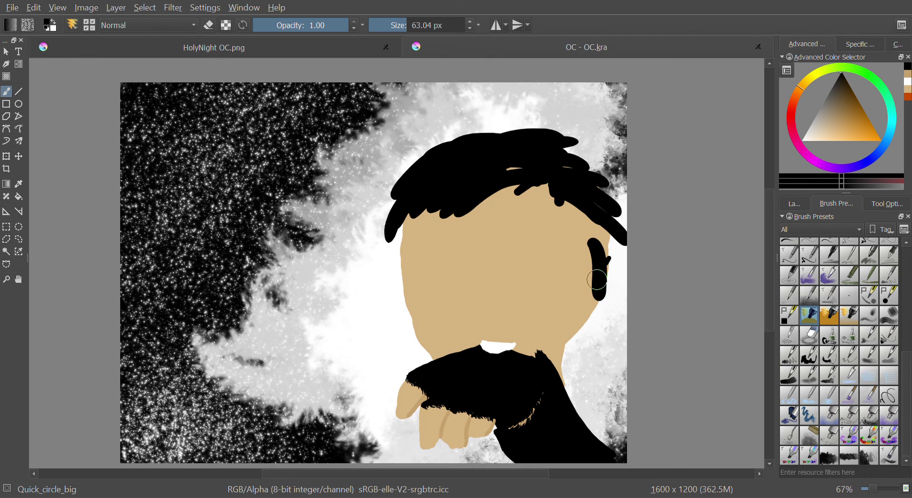
# Build up the black side locks beside the right cheek and connect them to the hair above.
pyautogui.moveTo(594, 266); pyautogui.dragTo(590, 319)
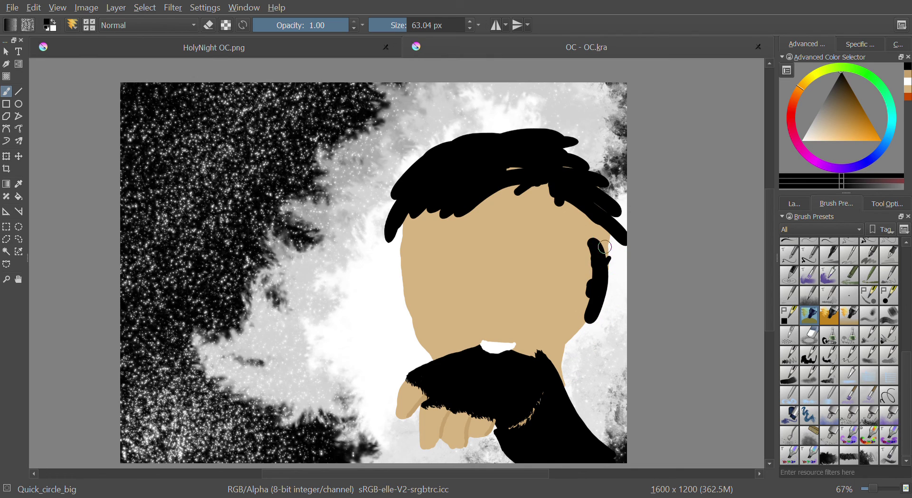
pyautogui.moveTo(603, 243)
pyautogui.mouseDown()
pyautogui.moveTo(620, 287)
pyautogui.moveTo(624, 273)
pyautogui.moveTo(577, 332)
pyautogui.mouseUp()
pyautogui.moveTo(599, 223)
pyautogui.mouseDown()
pyautogui.moveTo(585, 278)
pyautogui.moveTo(579, 233)
pyautogui.moveTo(568, 278)
pyautogui.moveTo(576, 209)
pyautogui.moveTo(572, 238)
pyautogui.moveTo(561, 196)
pyautogui.moveTo(553, 205)
pyautogui.mouseUp()
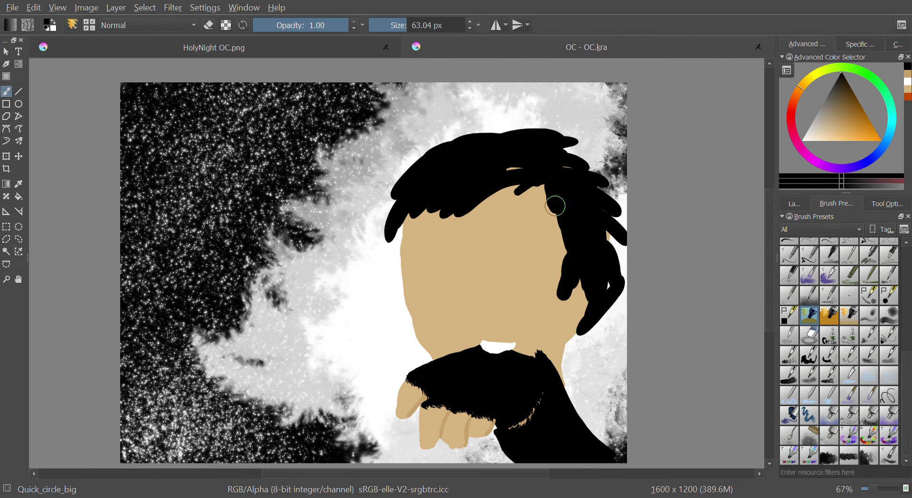
# Extend the black fringe across the forehead, fill the gaps in the crown, and lengthen the strand at the left temple.
pyautogui.moveTo(427, 214)
pyautogui.mouseDown()
pyautogui.moveTo(540, 179)
pyautogui.moveTo(554, 188)
pyautogui.moveTo(543, 207)
pyautogui.mouseUp()
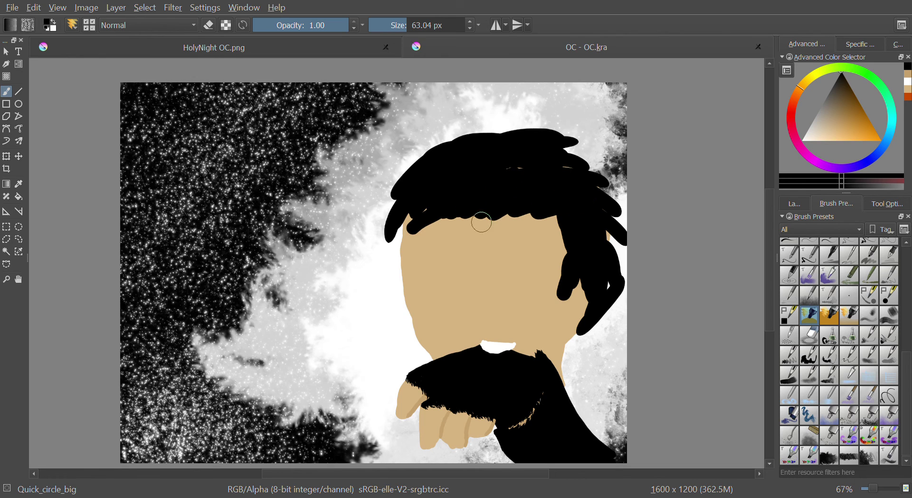
pyautogui.moveTo(414, 213); pyautogui.dragTo(409, 228)
pyautogui.moveTo(517, 185)
pyautogui.mouseDown()
pyautogui.moveTo(557, 193)
pyautogui.moveTo(540, 203)
pyautogui.moveTo(490, 183)
pyautogui.moveTo(576, 178)
pyautogui.moveTo(553, 173)
pyautogui.moveTo(602, 180)
pyautogui.moveTo(593, 176)
pyautogui.moveTo(605, 200)
pyautogui.mouseUp()
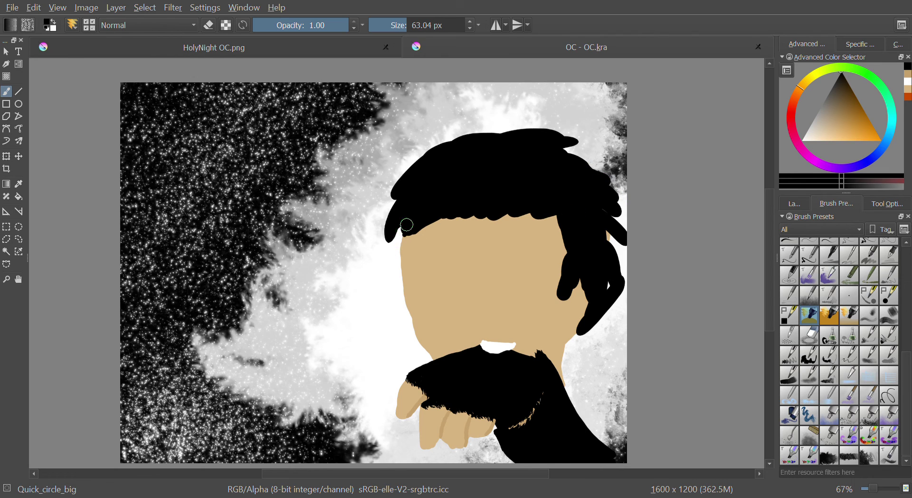
pyautogui.moveTo(402, 228); pyautogui.dragTo(395, 264)
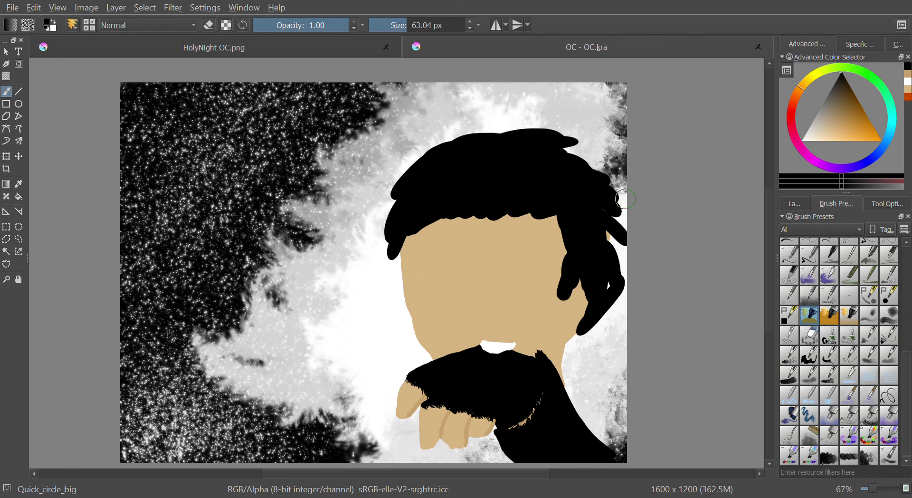
# Set the brush size to 5.27 px and fill the gaps and roughen the outer edge of the right side hair.
pyautogui.moveTo(624, 199); pyautogui.dragTo(651, 199)
pyautogui.moveTo(724, 208); pyautogui.dragTo(545, 216)
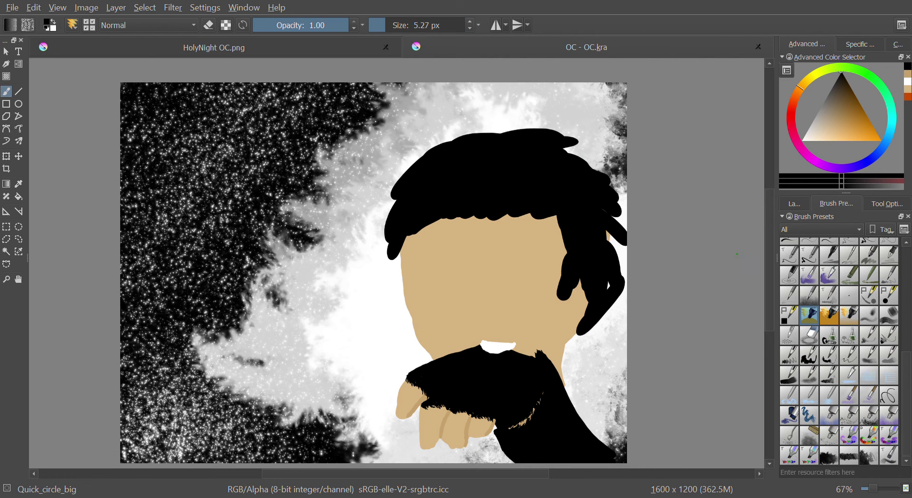
pyautogui.scroll(1, 665, 267)
pyautogui.scroll(1, 616, 290)
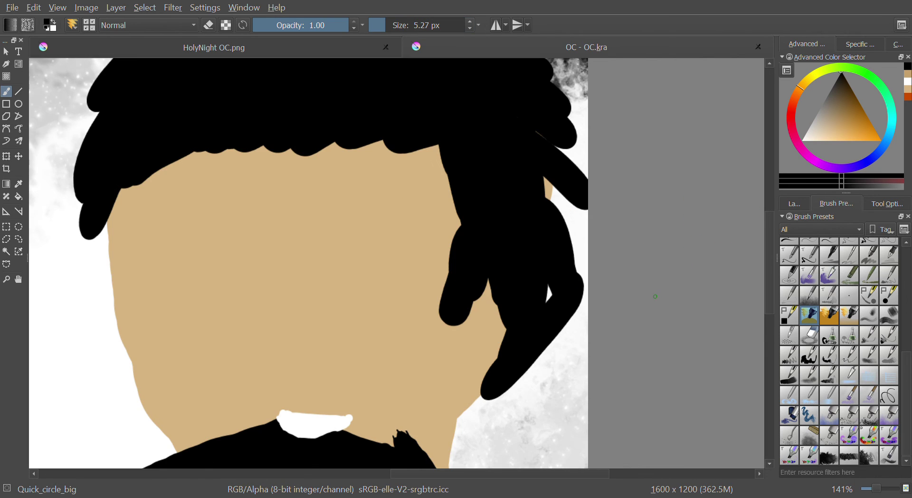
pyautogui.moveTo(544, 178)
pyautogui.mouseDown()
pyautogui.moveTo(564, 216)
pyautogui.moveTo(558, 208)
pyautogui.mouseUp()
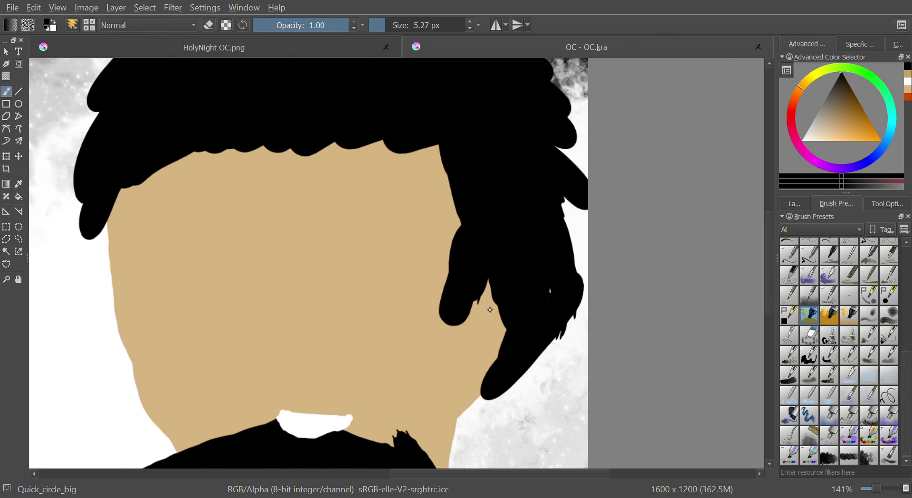
# Paint thin pointed strands around the edges and tip of the inner side lock.
pyautogui.moveTo(487, 284); pyautogui.dragTo(479, 331)
pyautogui.moveTo(460, 220)
pyautogui.mouseDown()
pyautogui.moveTo(434, 305)
pyautogui.moveTo(459, 336)
pyautogui.moveTo(453, 352)
pyautogui.mouseUp()
pyautogui.click(452, 344)
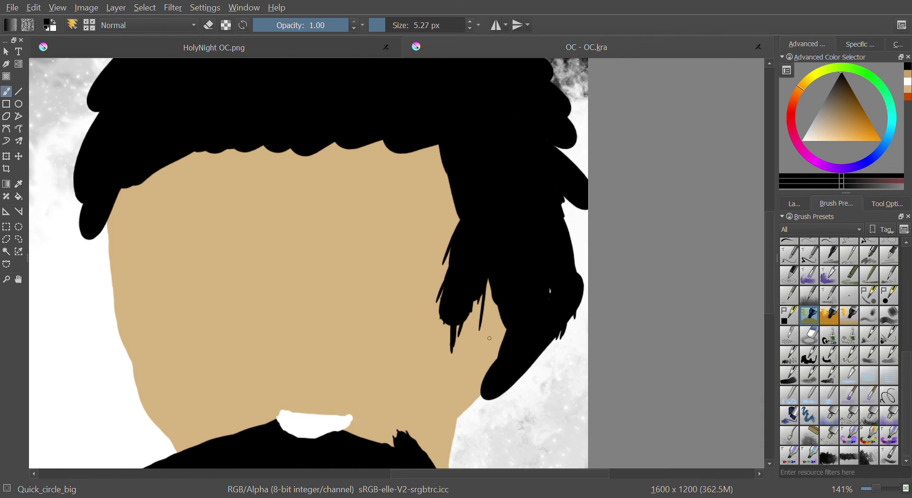
# Add short slanted strands along the left edge and lower left tip of the inner side lock.
pyautogui.scroll(6, 495, 337)
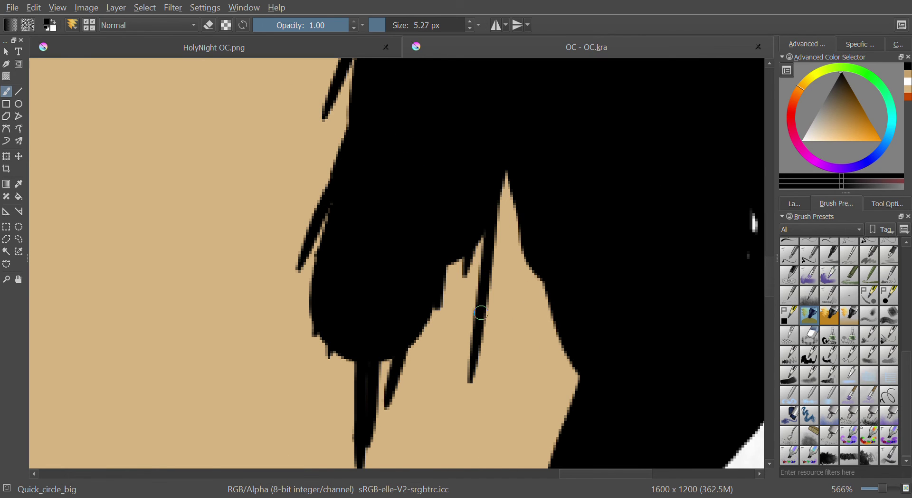
pyautogui.moveTo(315, 268); pyautogui.dragTo(280, 343)
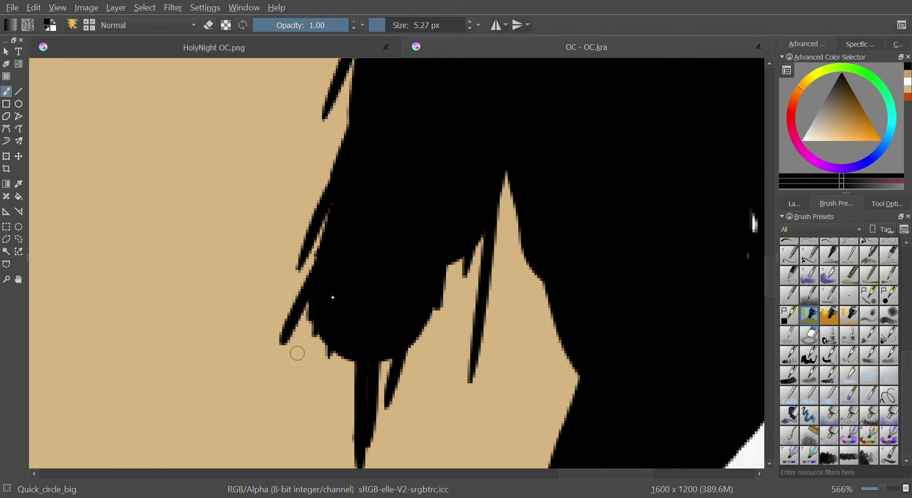
pyautogui.moveTo(317, 328)
pyautogui.mouseDown()
pyautogui.moveTo(306, 370)
pyautogui.moveTo(337, 387)
pyautogui.mouseUp()
# Paint short jagged strands into the skin-coloured gap between the inner and outer side locks.
pyautogui.moveTo(507, 173); pyautogui.dragTo(498, 238)
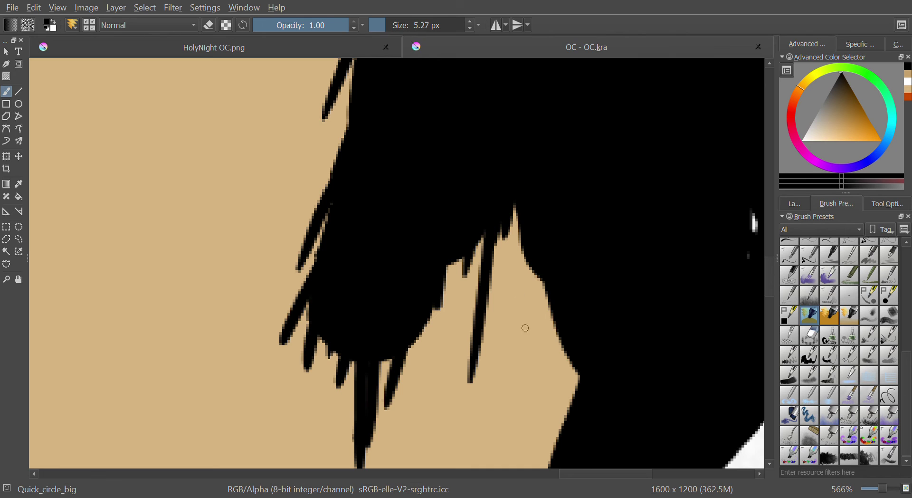
pyautogui.moveTo(544, 273); pyautogui.dragTo(525, 339)
pyautogui.moveTo(473, 257); pyautogui.dragTo(452, 320)
pyautogui.moveTo(521, 219); pyautogui.dragTo(509, 267)
pyautogui.moveTo(457, 262); pyautogui.dragTo(424, 352)
pyautogui.moveTo(440, 283); pyautogui.dragTo(429, 333)
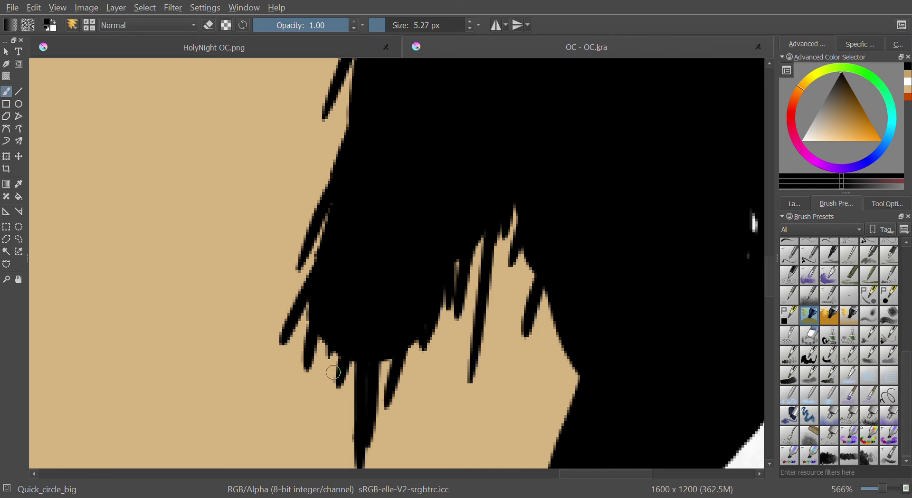
# Fill in and fray the lower tip of the inner side lock with more small black strands.
pyautogui.moveTo(328, 335); pyautogui.dragTo(333, 369)
pyautogui.moveTo(374, 319)
pyautogui.mouseDown()
pyautogui.moveTo(366, 344)
pyautogui.moveTo(385, 380)
pyautogui.moveTo(363, 395)
pyautogui.mouseUp()
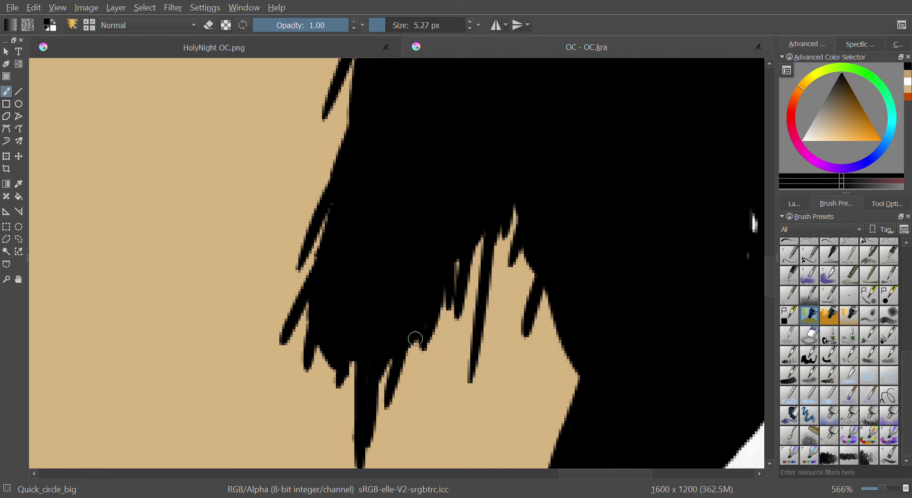
pyautogui.moveTo(418, 332)
pyautogui.mouseDown()
pyautogui.moveTo(406, 373)
pyautogui.moveTo(353, 393)
pyautogui.mouseUp()
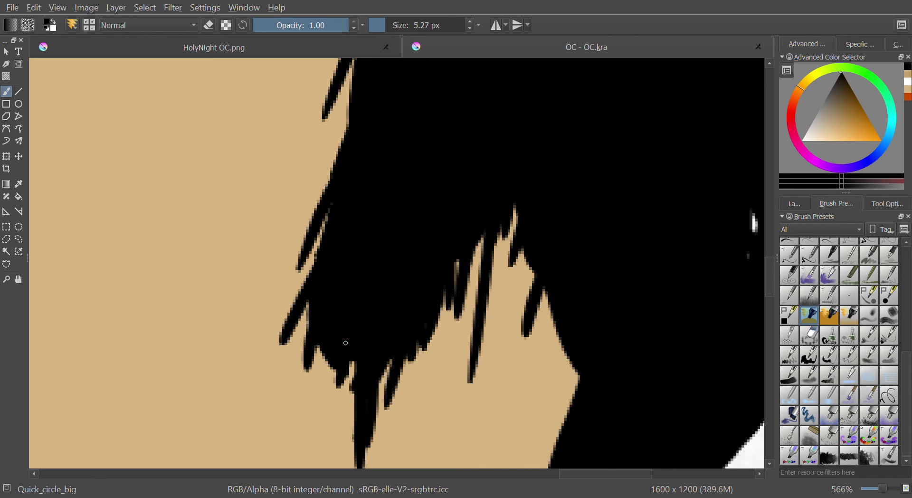
pyautogui.moveTo(343, 351); pyautogui.dragTo(335, 406)
# Add pointed strands down the upper face-side edge of the outer lock, right of the gap.
pyautogui.moveTo(527, 264); pyautogui.dragTo(511, 306)
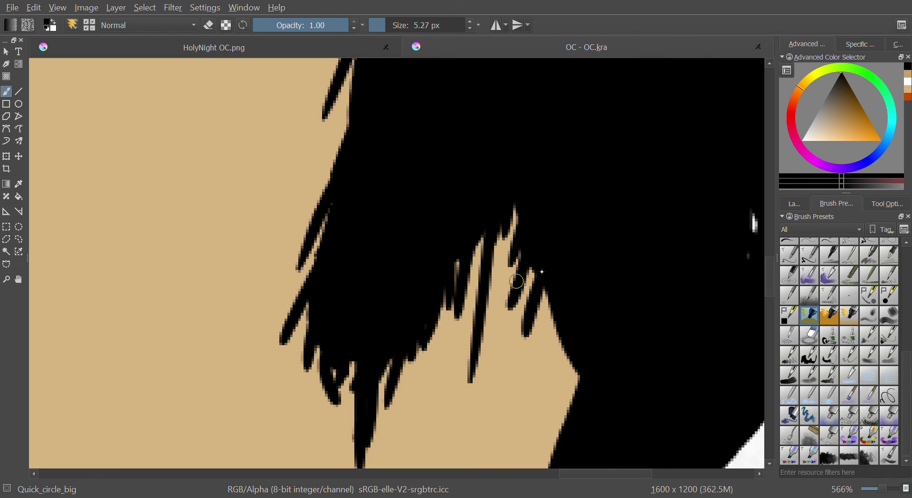
pyautogui.moveTo(532, 268); pyautogui.dragTo(516, 304)
pyautogui.moveTo(554, 313); pyautogui.dragTo(548, 321)
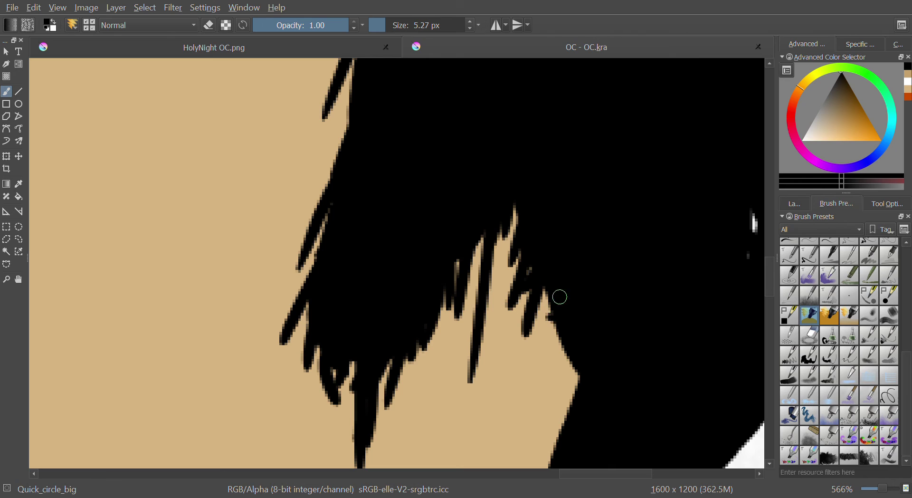
pyautogui.moveTo(541, 288)
pyautogui.mouseDown()
pyautogui.moveTo(568, 359)
pyautogui.moveTo(555, 399)
pyautogui.mouseUp()
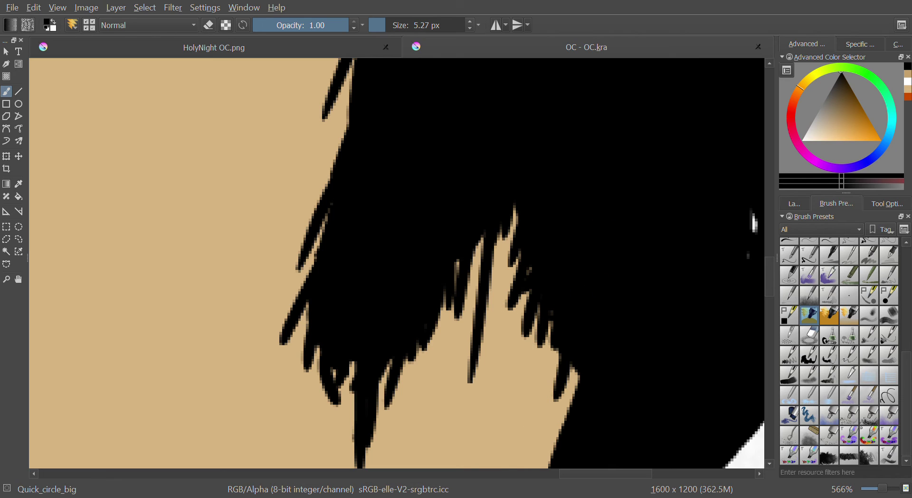
# Roughen the outer lock's lower face-side edge with jagged black strokes down to its tip.
pyautogui.moveTo(770, 278); pyautogui.dragTo(783, 299)
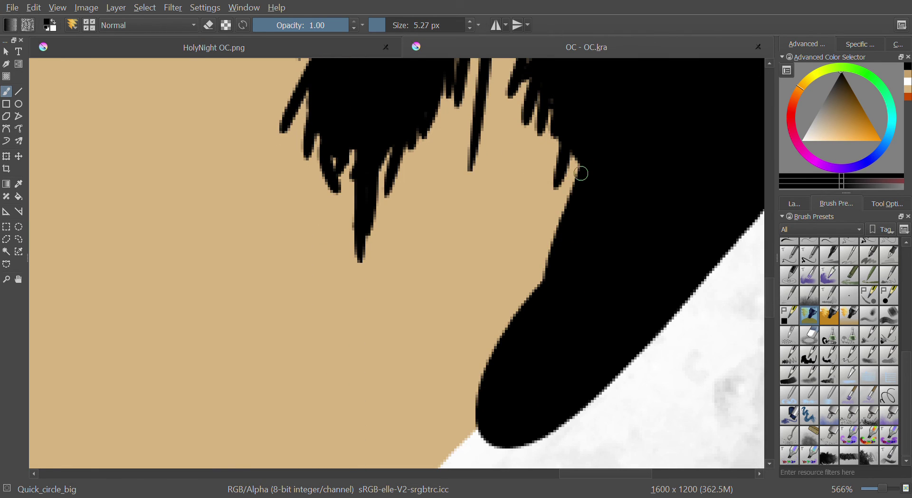
pyautogui.moveTo(576, 164)
pyautogui.mouseDown()
pyautogui.moveTo(567, 191)
pyautogui.moveTo(566, 223)
pyautogui.moveTo(542, 244)
pyautogui.moveTo(522, 308)
pyautogui.mouseUp()
pyautogui.moveTo(553, 240)
pyautogui.mouseDown()
pyautogui.moveTo(562, 216)
pyautogui.moveTo(550, 239)
pyautogui.mouseUp()
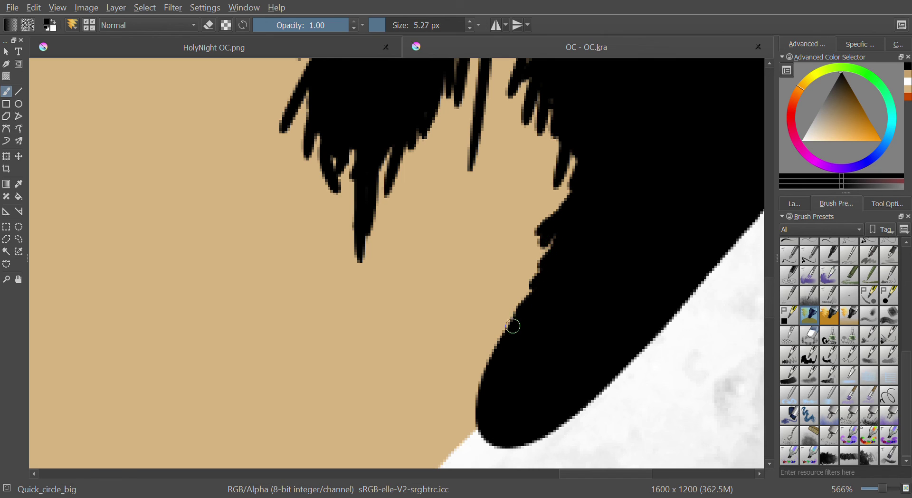
pyautogui.moveTo(537, 301)
pyautogui.mouseDown()
pyautogui.moveTo(517, 310)
pyautogui.moveTo(475, 381)
pyautogui.moveTo(471, 433)
pyautogui.mouseUp()
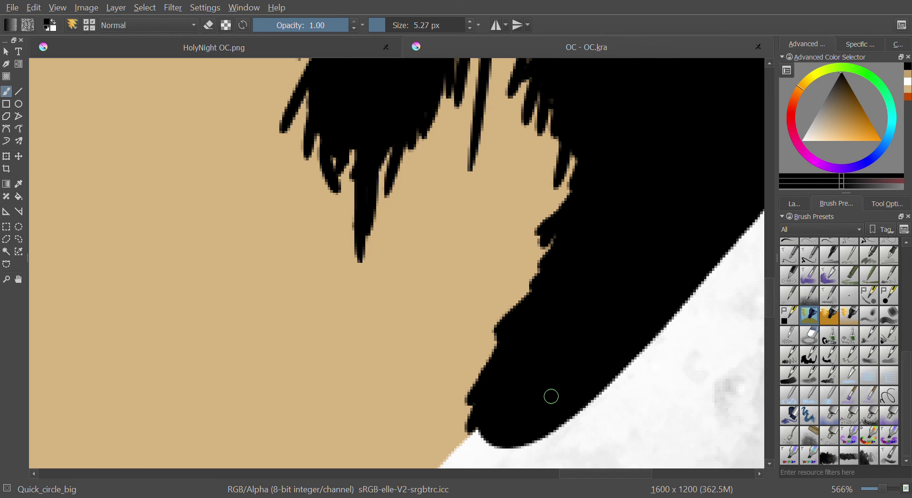
# Fray the outer lock's rounded tip and its lower background-side edge with short black strands.
pyautogui.scroll(-4, 770, 306)
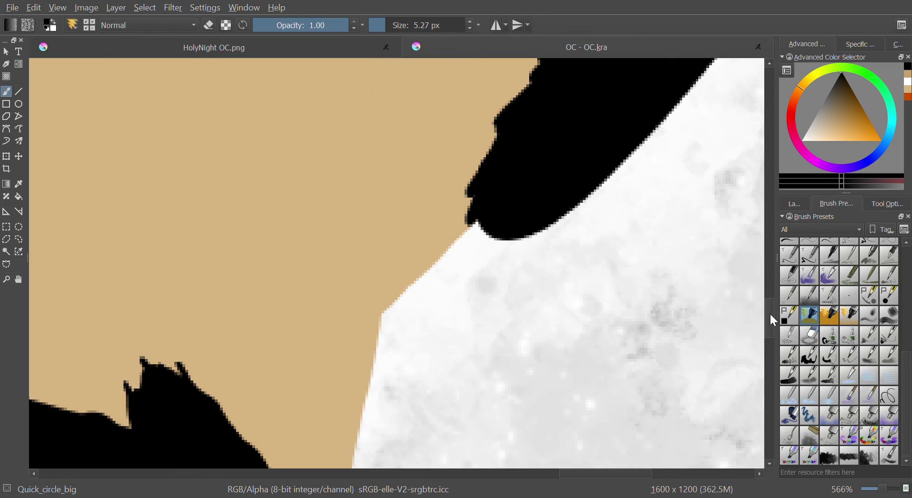
pyautogui.moveTo(671, 94)
pyautogui.mouseDown()
pyautogui.moveTo(627, 173)
pyautogui.moveTo(603, 181)
pyautogui.moveTo(536, 258)
pyautogui.moveTo(506, 249)
pyautogui.moveTo(479, 256)
pyautogui.moveTo(493, 217)
pyautogui.moveTo(475, 223)
pyautogui.mouseUp()
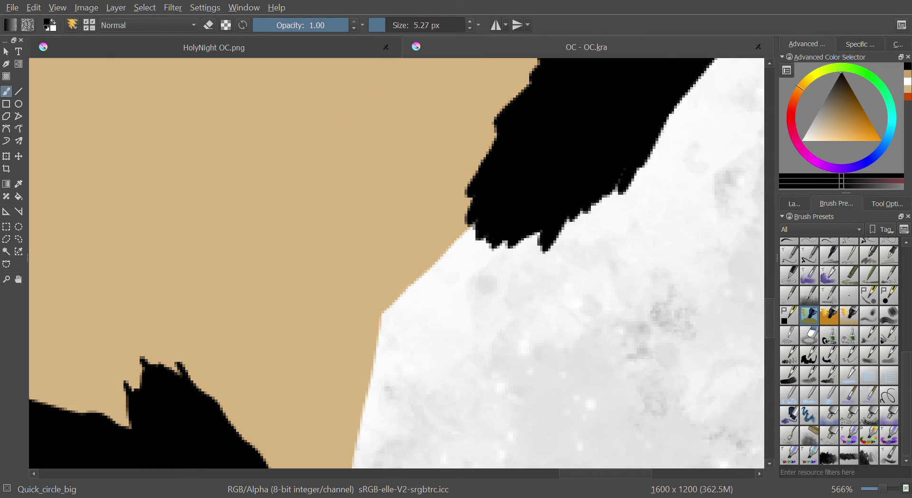
pyautogui.scroll(4, 769, 311)
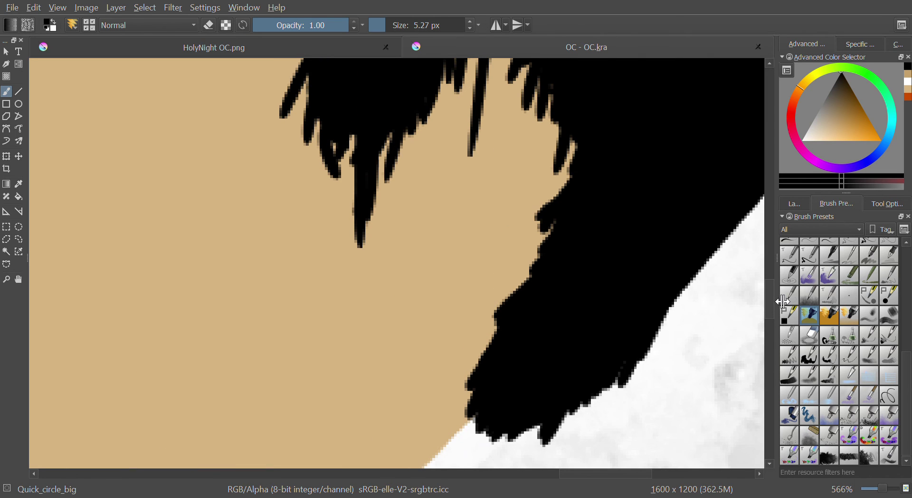
pyautogui.moveTo(566, 474); pyautogui.dragTo(606, 475)
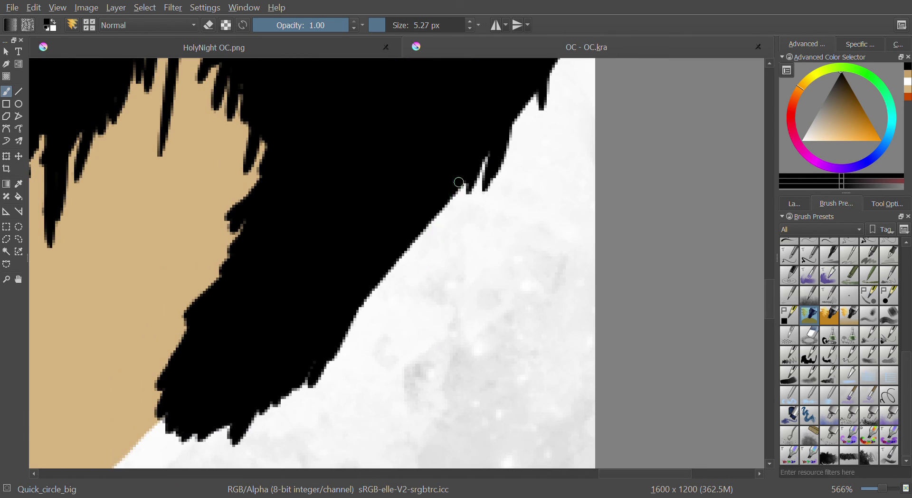
pyautogui.moveTo(459, 182)
pyautogui.mouseDown()
pyautogui.moveTo(425, 240)
pyautogui.moveTo(391, 264)
pyautogui.mouseUp()
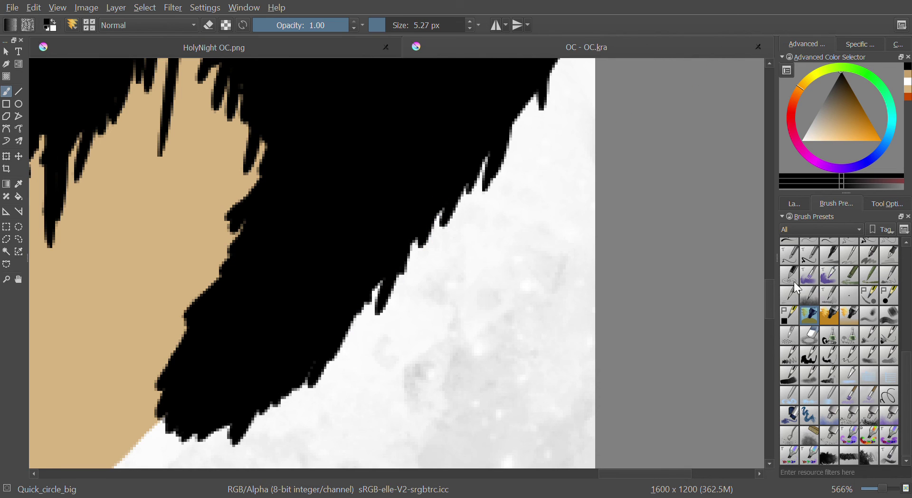
# Paint pointed strands along the upper background-side edge of the outer lock, near the canvas border.
pyautogui.moveTo(773, 293); pyautogui.dragTo(770, 280)
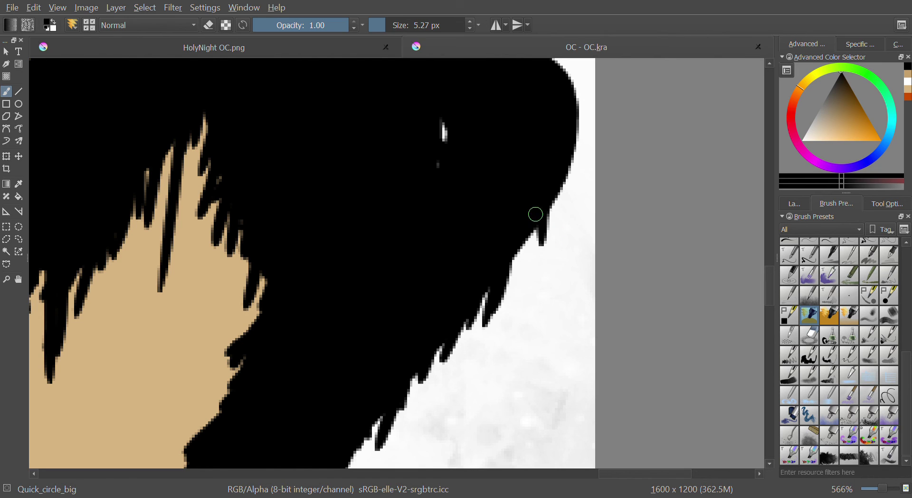
pyautogui.moveTo(570, 136)
pyautogui.mouseDown()
pyautogui.moveTo(567, 209)
pyautogui.moveTo(548, 232)
pyautogui.moveTo(543, 285)
pyautogui.mouseUp()
pyautogui.moveTo(528, 237); pyautogui.dragTo(525, 285)
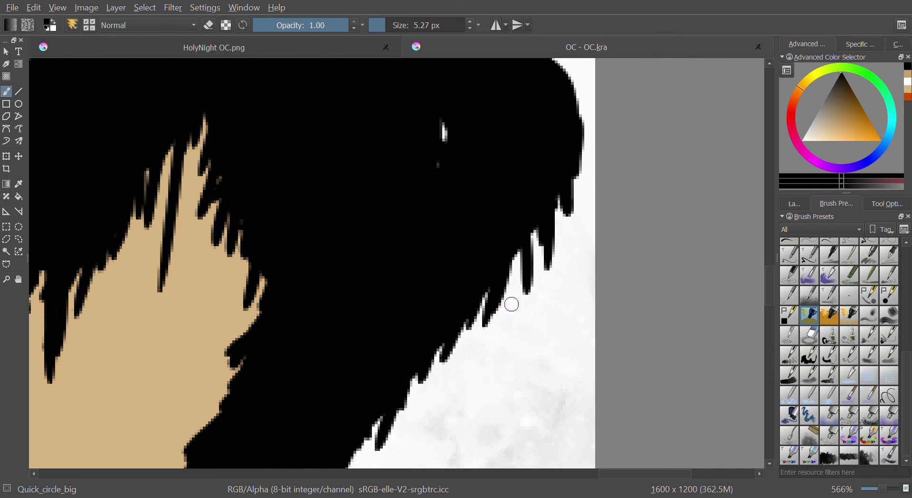
pyautogui.moveTo(535, 211)
pyautogui.mouseDown()
pyautogui.moveTo(536, 257)
pyautogui.moveTo(506, 328)
pyautogui.moveTo(494, 310)
pyautogui.mouseUp()
pyautogui.moveTo(523, 249)
pyautogui.mouseDown()
pyautogui.moveTo(507, 279)
pyautogui.moveTo(513, 344)
pyautogui.mouseUp()
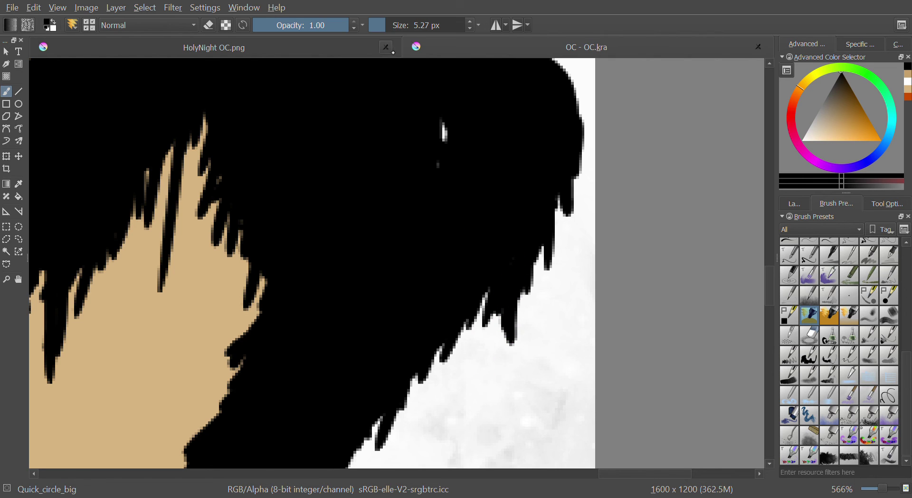
# Set the brush size to 0.08 px and add tiny stray hairs along the outer lock's background-side edge.
pyautogui.moveTo(394, 31); pyautogui.dragTo(397, 37)
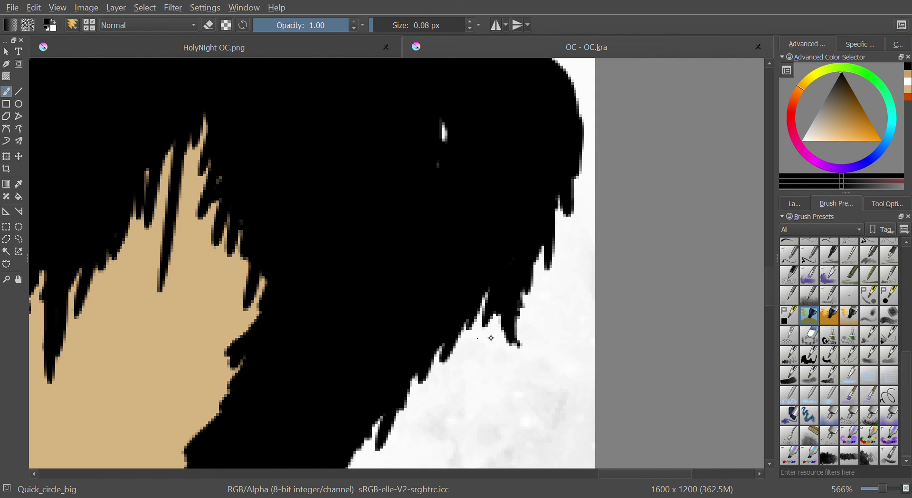
pyautogui.moveTo(455, 359); pyautogui.dragTo(459, 338)
pyautogui.moveTo(559, 245); pyautogui.dragTo(556, 228)
pyautogui.moveTo(536, 294); pyautogui.dragTo(532, 271)
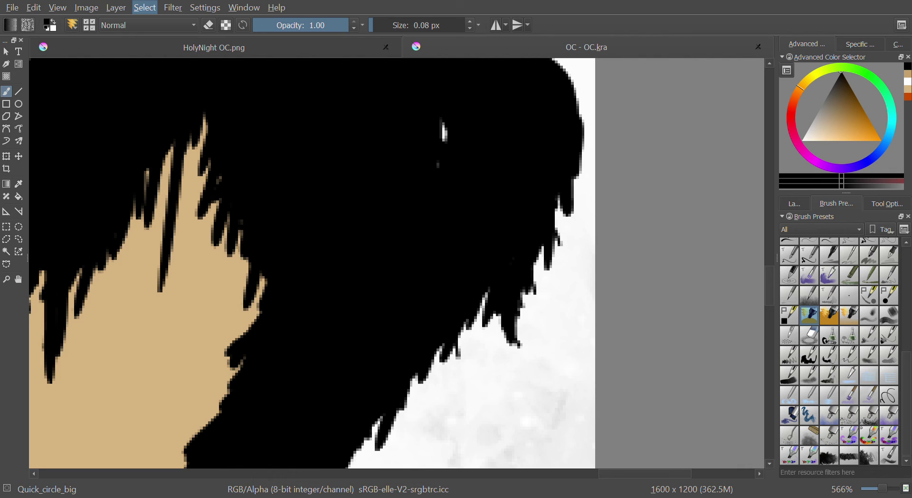
pyautogui.press('Right')
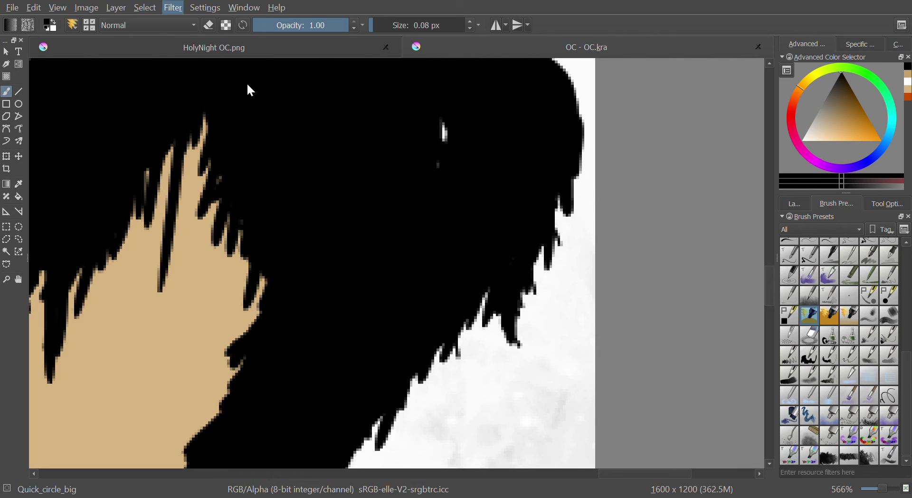